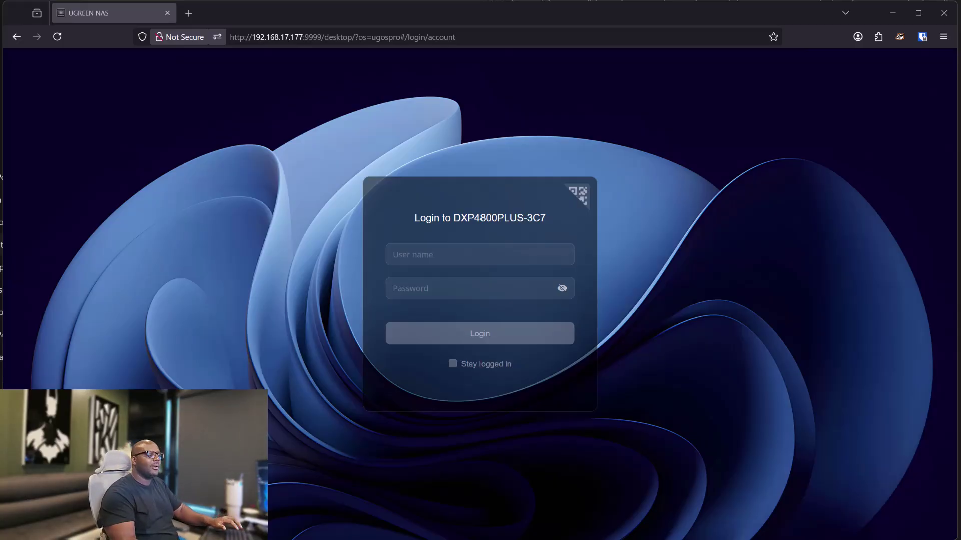
- Log in to DXP4800PLUS-3C7 by autofilling the saved 192.168.17.177 credentials from Bitwarden
{"action": "left_click", "coordinate": [446, 252]}
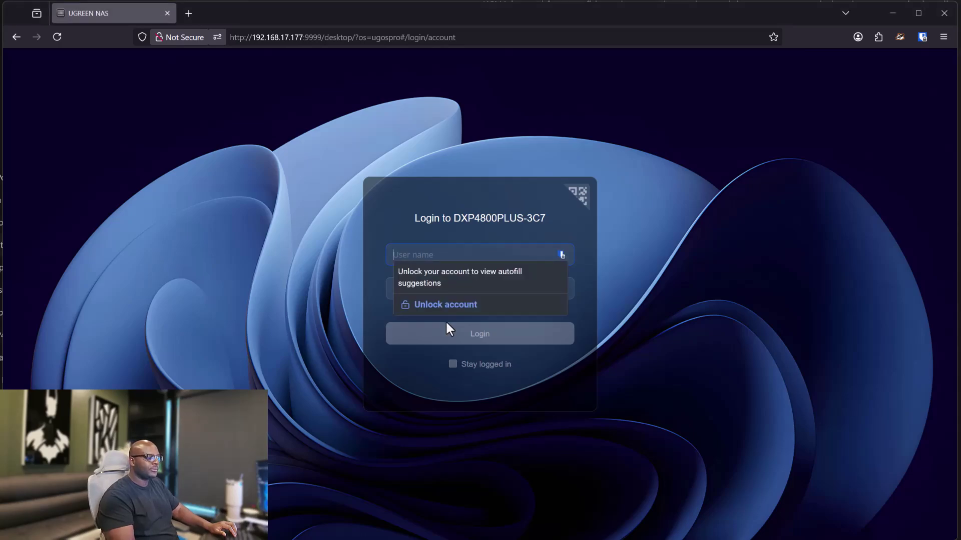
{"action": "left_click", "coordinate": [446, 306]}
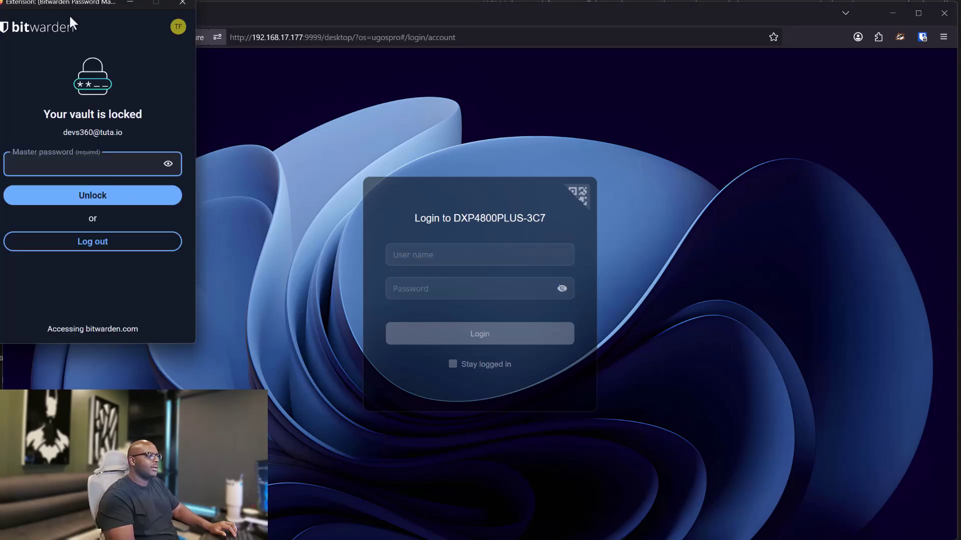
{"action": "left_click_drag", "start_coordinate": [74, 11], "coordinate": [960, 95]}
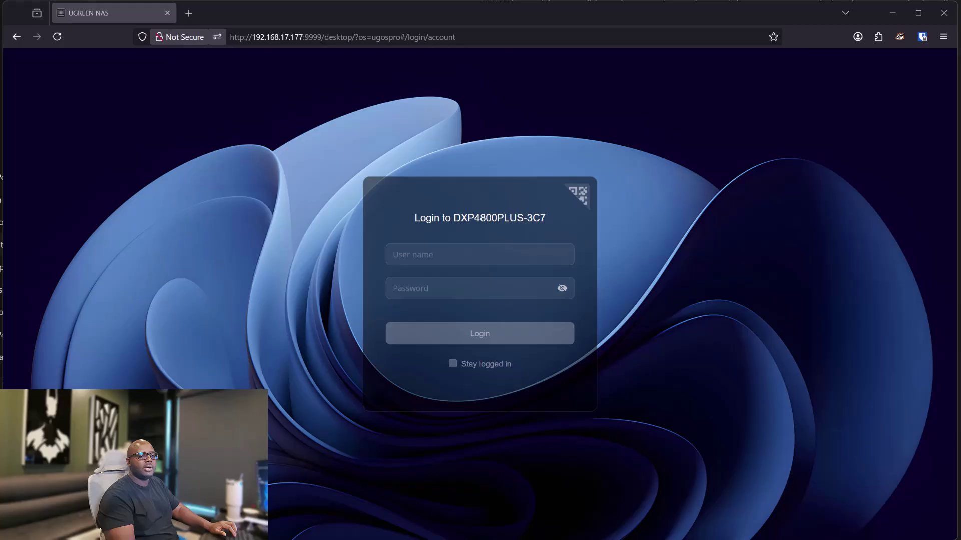
{"action": "left_click", "coordinate": [459, 250]}
{"action": "scroll", "coordinate": [458, 296], "scroll_direction": "down", "scroll_amount": 2}
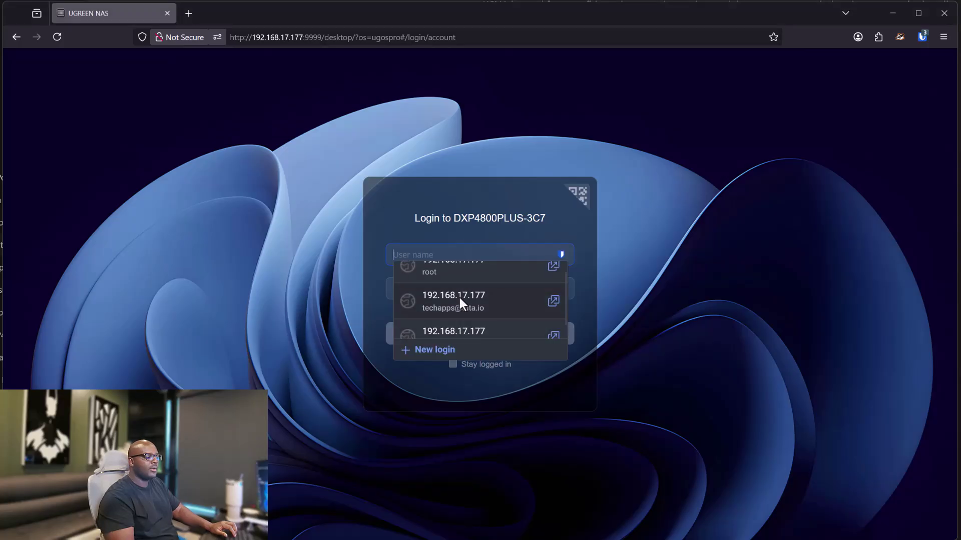
{"action": "key", "text": "ctrl+shift+l"}
{"action": "left_click", "coordinate": [458, 336]}
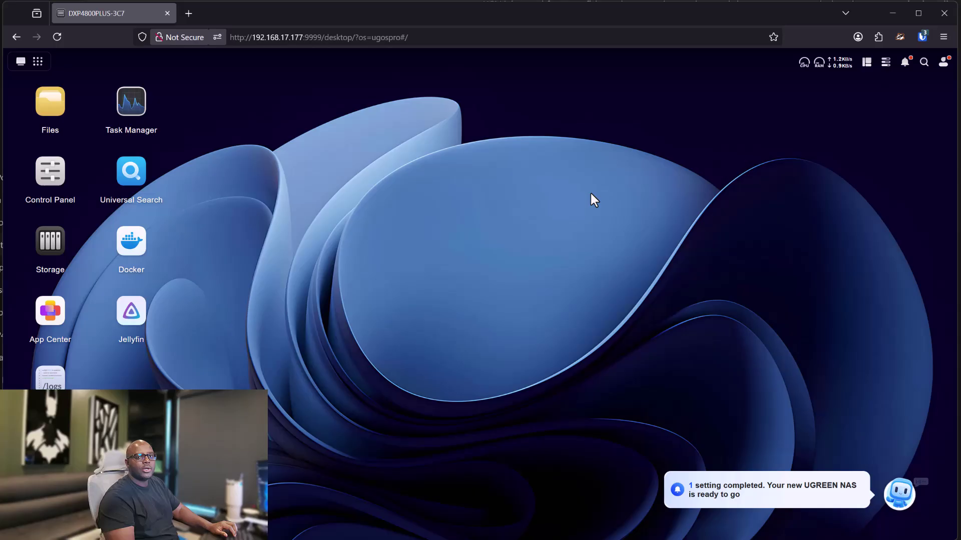
- Open the Storage app's Storage view and the options menu for Storage Pool 1 (RAID 5)
{"action": "left_click", "coordinate": [59, 257]}
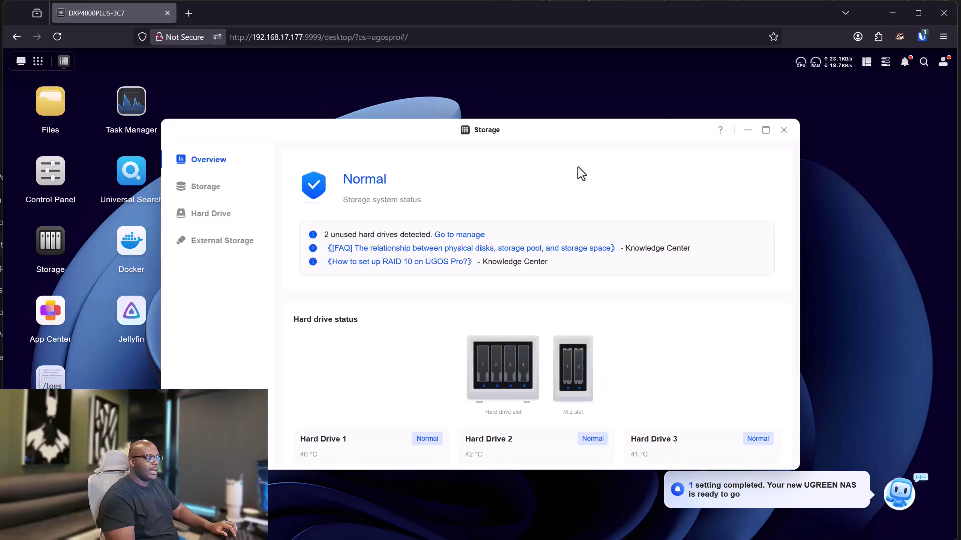
{"action": "left_click_drag", "start_coordinate": [579, 137], "coordinate": [585, 113]}
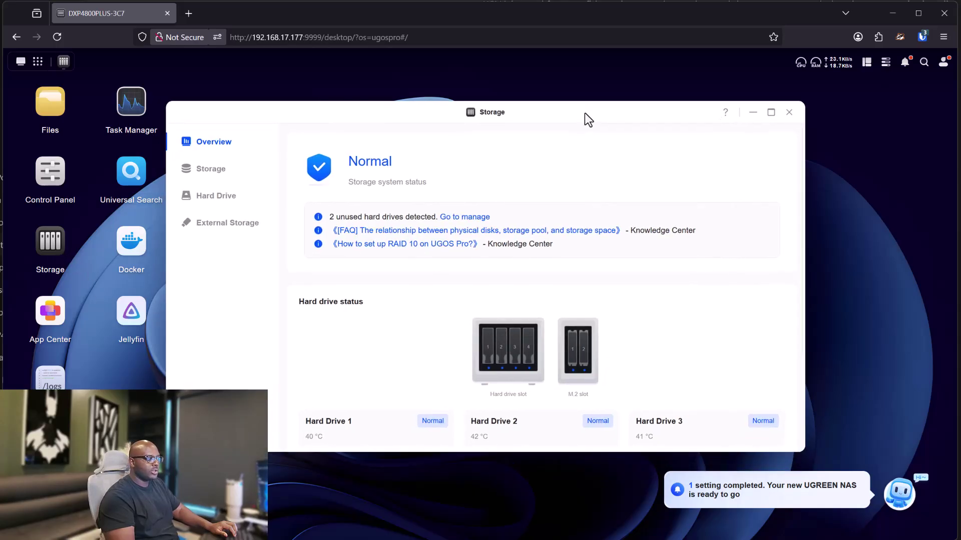
{"action": "left_click", "coordinate": [209, 170]}
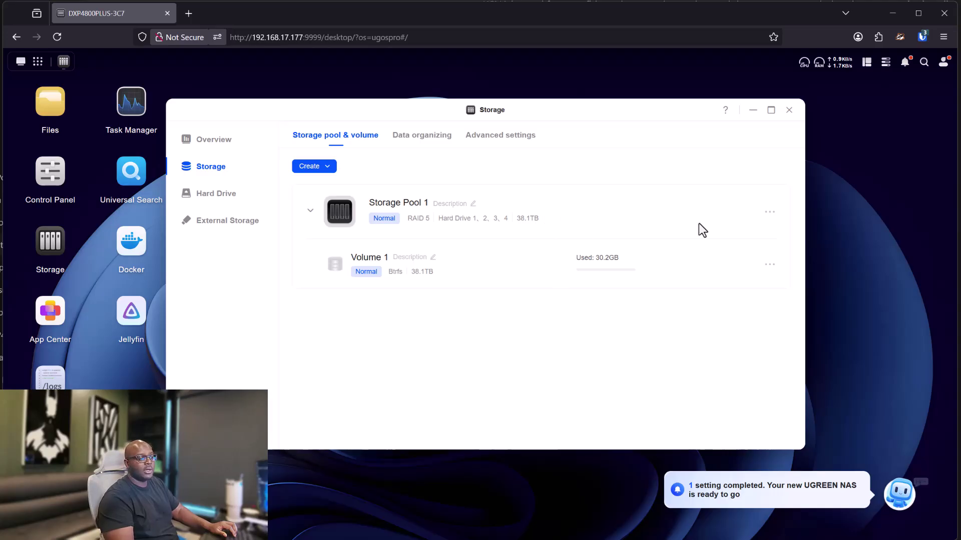
{"action": "left_click", "coordinate": [770, 213]}
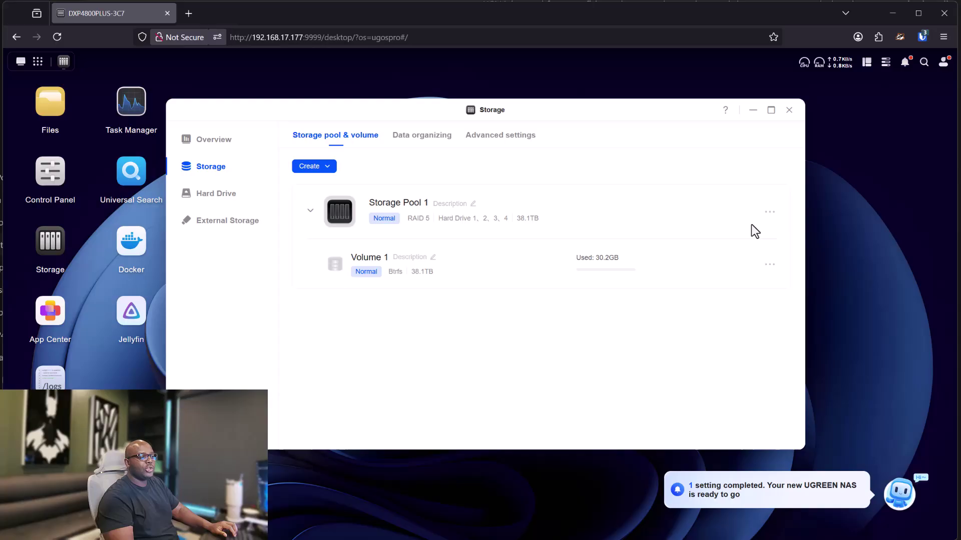
{"action": "mouse_move", "coordinate": [771, 219]}
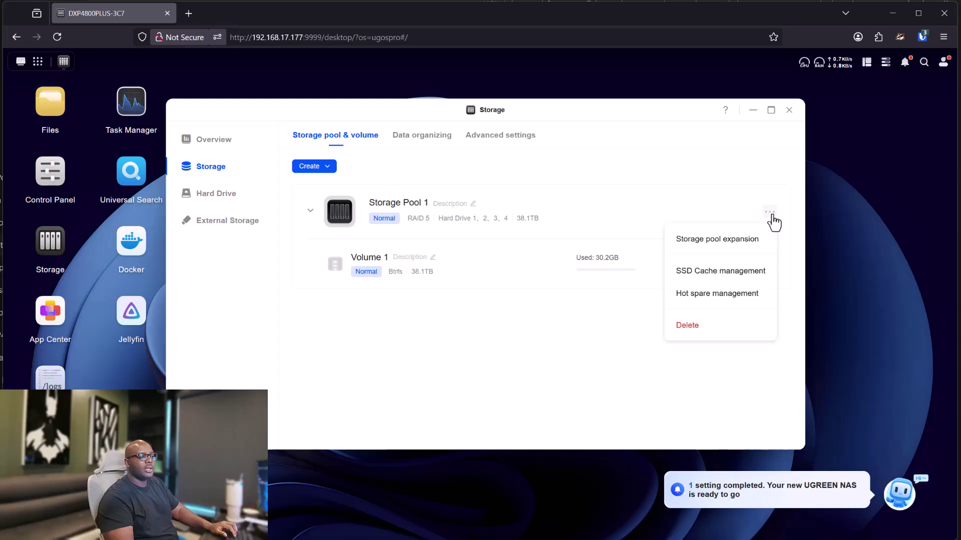
- Create a new SSD cache through SSD Cache management, targeting Volume 1 with Read/write cache mode
{"action": "left_click", "coordinate": [731, 273]}
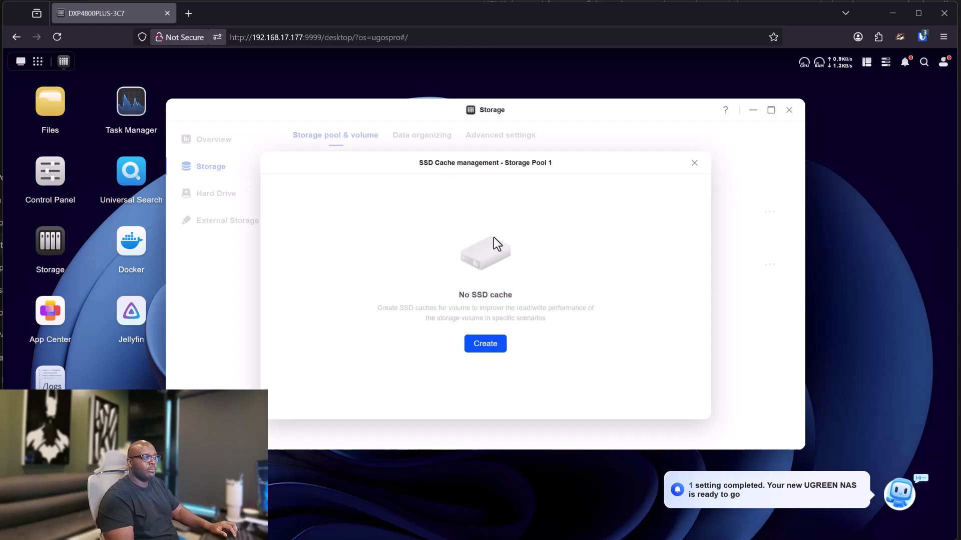
{"action": "left_click", "coordinate": [483, 349]}
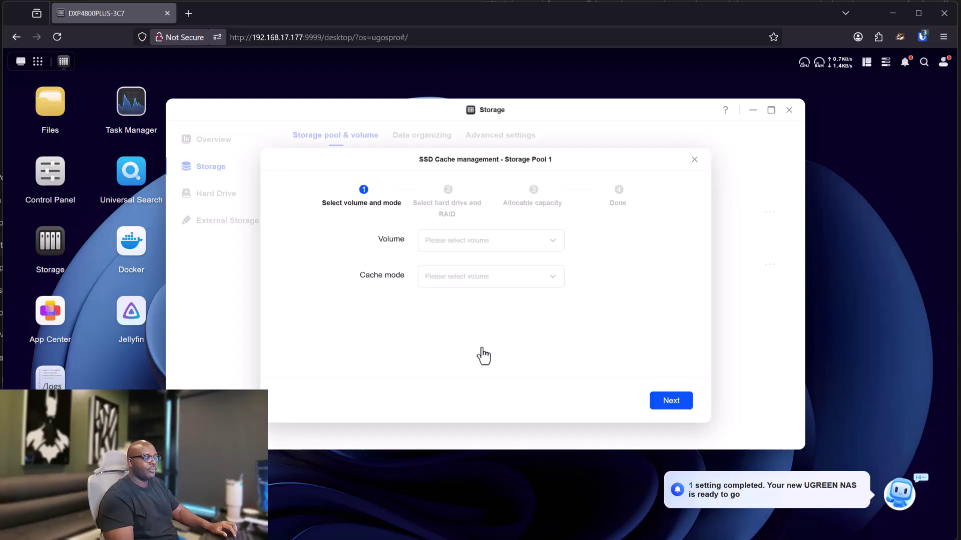
{"action": "left_click", "coordinate": [493, 241]}
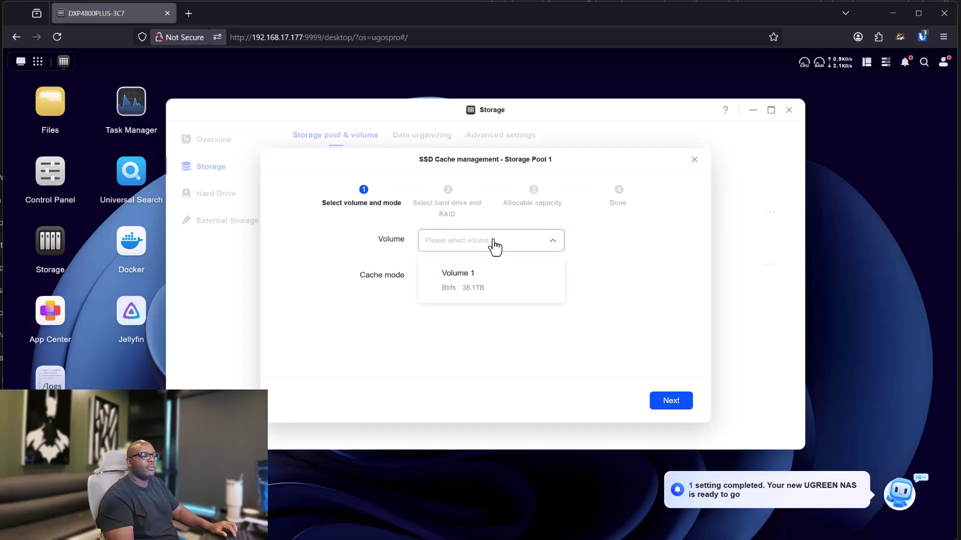
{"action": "left_click", "coordinate": [479, 291]}
{"action": "left_click", "coordinate": [481, 284]}
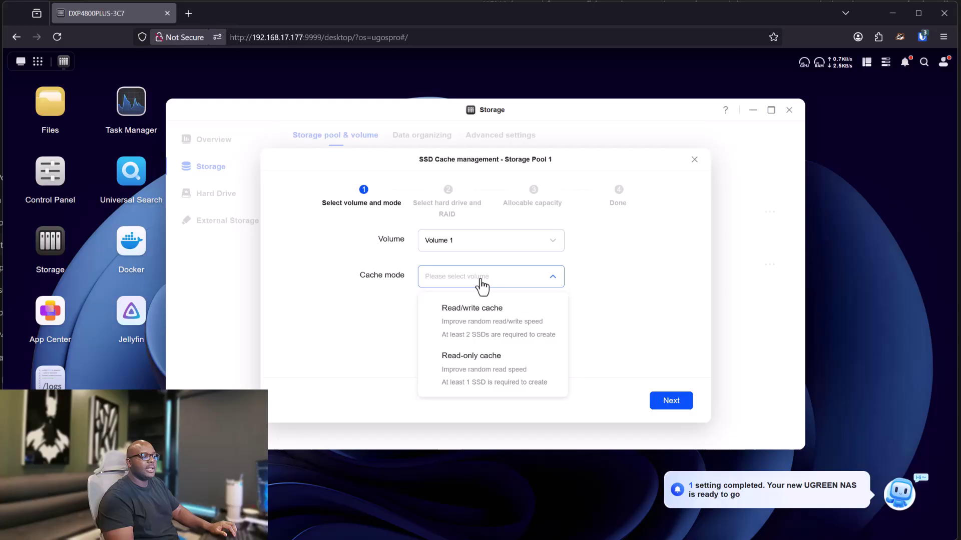
{"action": "left_click", "coordinate": [511, 327]}
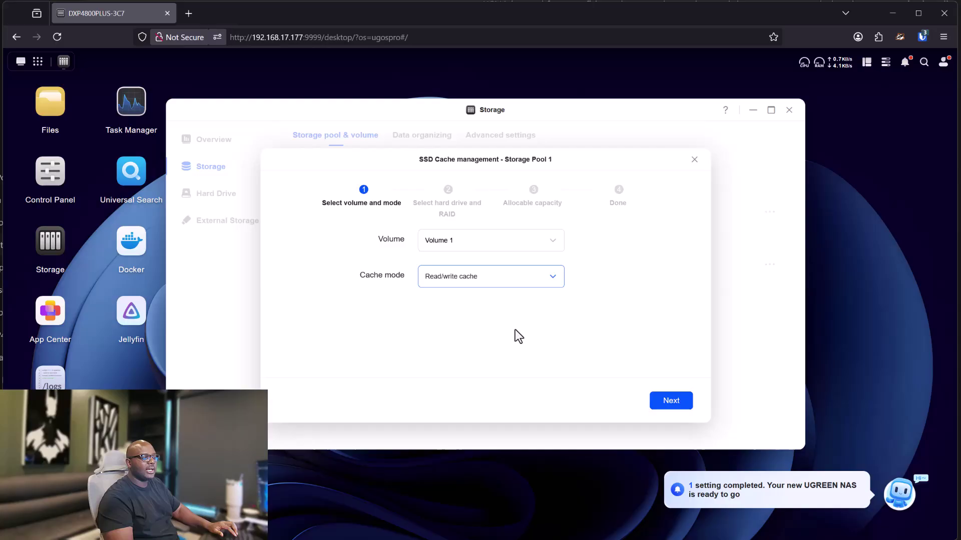
- Tick 'I understand the risk of data loss' and confirm the SSD cache allocation
{"action": "left_click", "coordinate": [671, 401]}
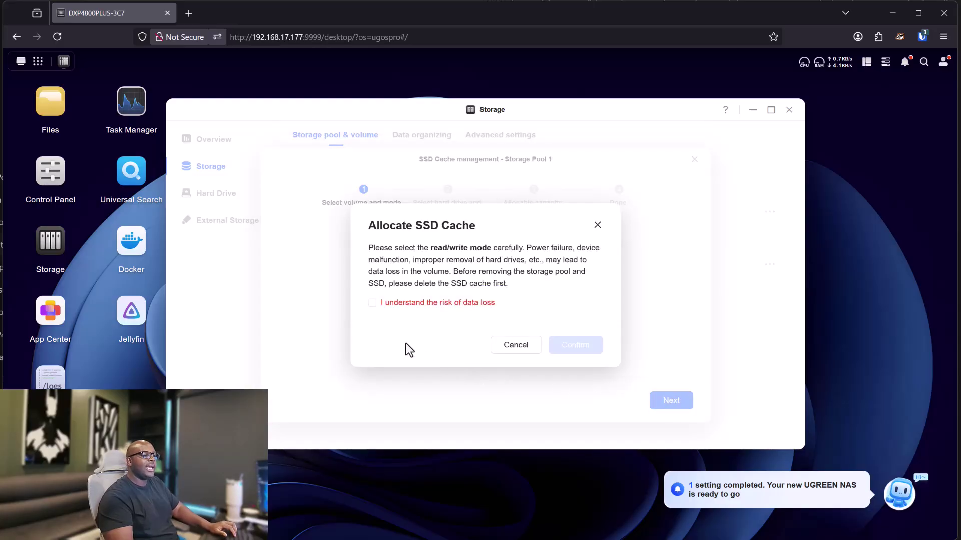
{"action": "left_click", "coordinate": [372, 303]}
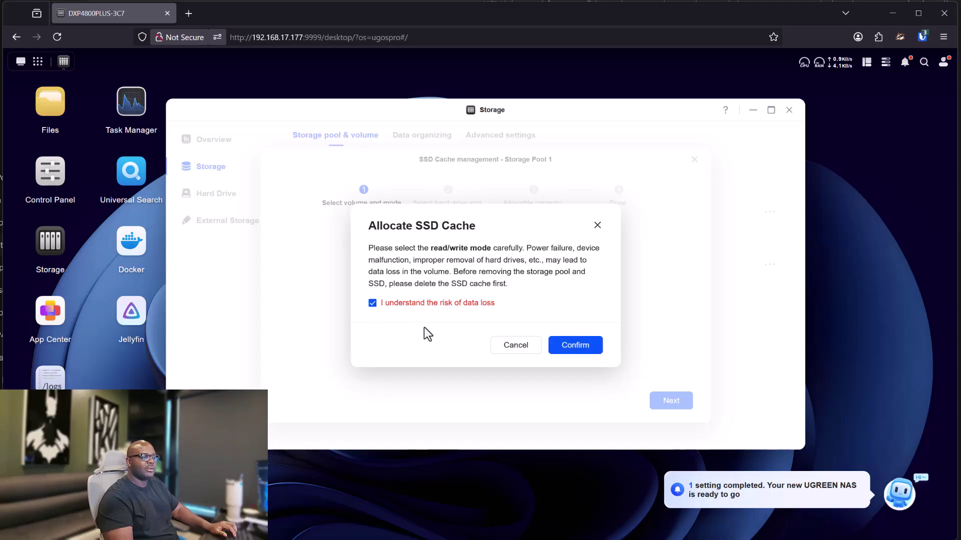
{"action": "left_click", "coordinate": [574, 350]}
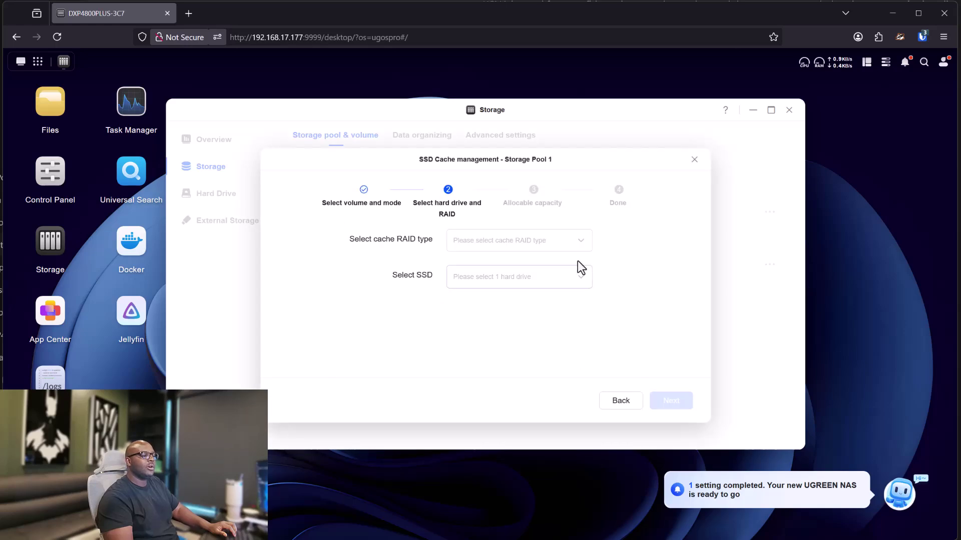
- Set the cache RAID type to RAID 1 using M.2 Hard Drive 1 and M.2 Hard Drive 2
{"action": "left_click", "coordinate": [580, 246]}
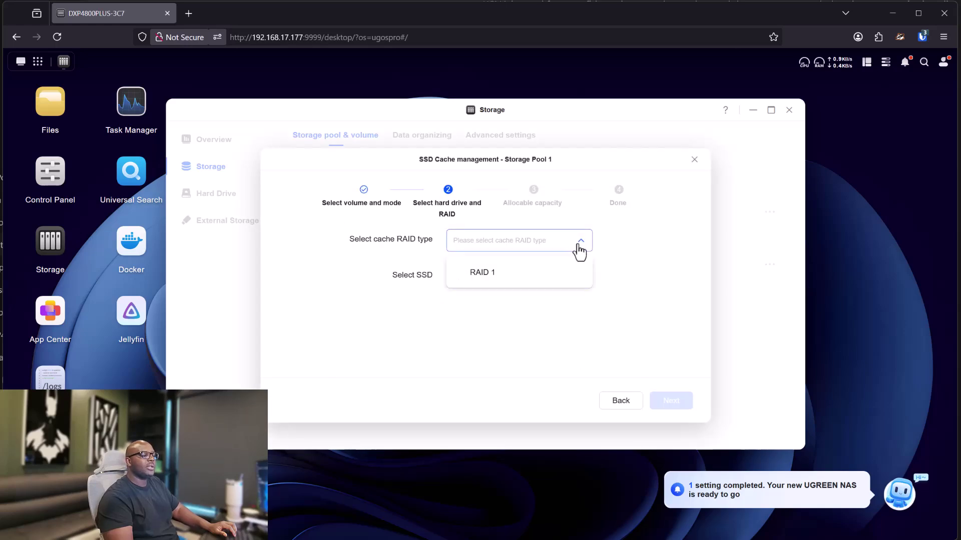
{"action": "left_click", "coordinate": [518, 286]}
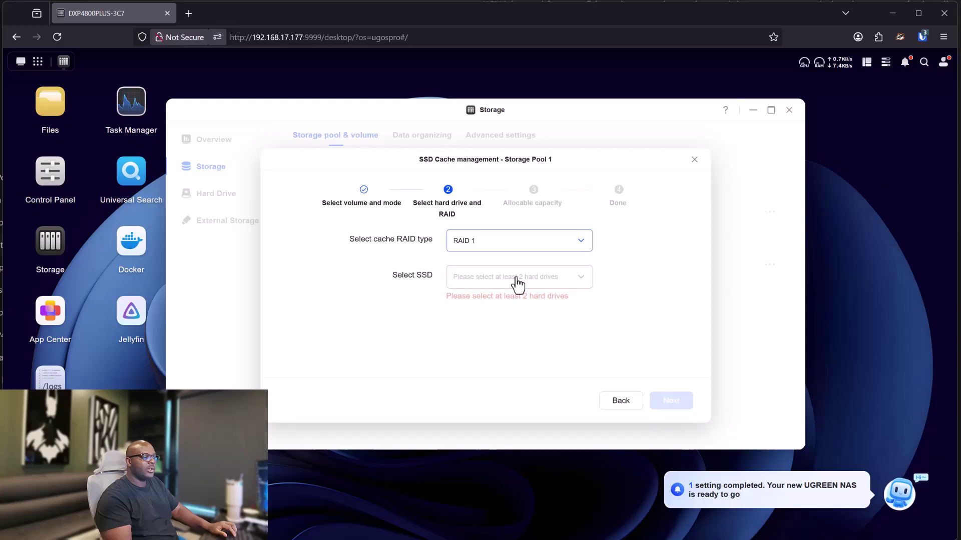
{"action": "left_click", "coordinate": [518, 283]}
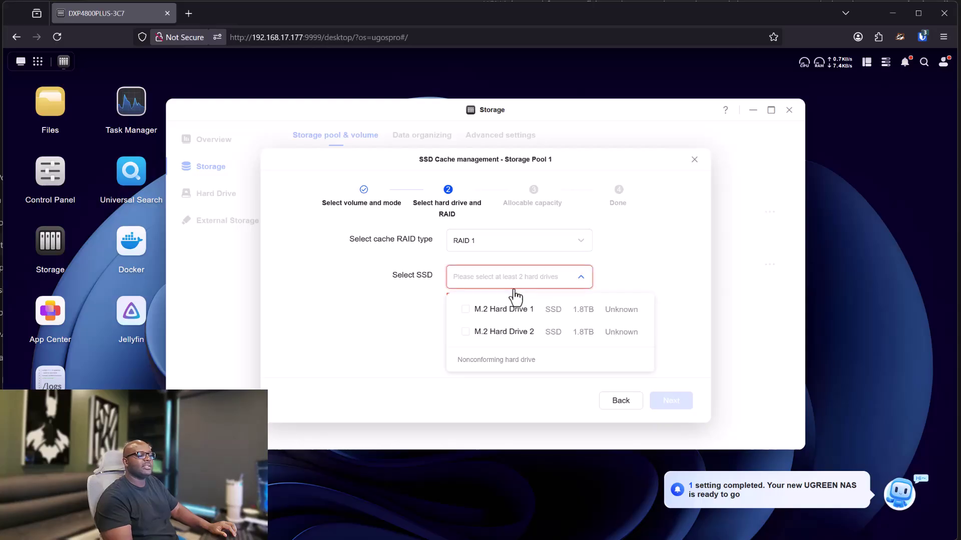
{"action": "left_click", "coordinate": [466, 310]}
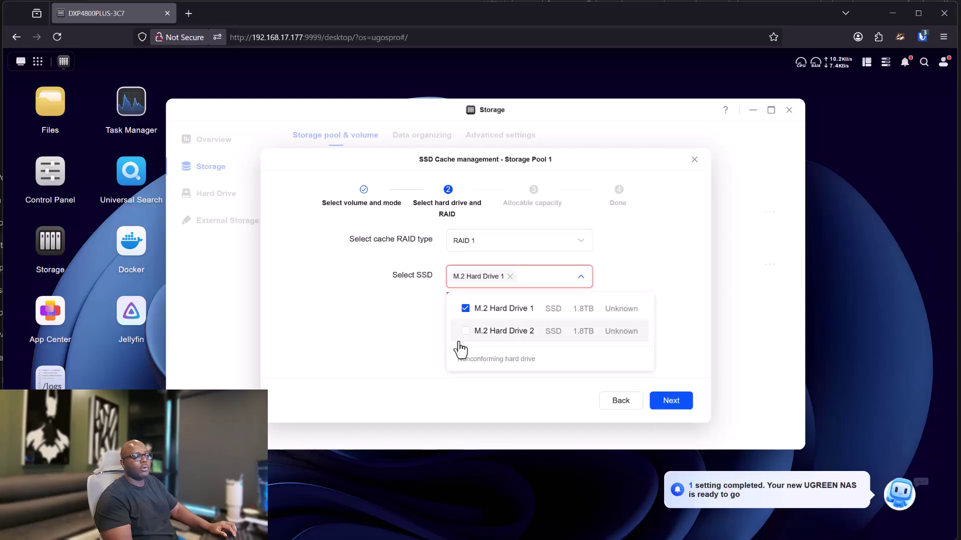
{"action": "left_click", "coordinate": [464, 335]}
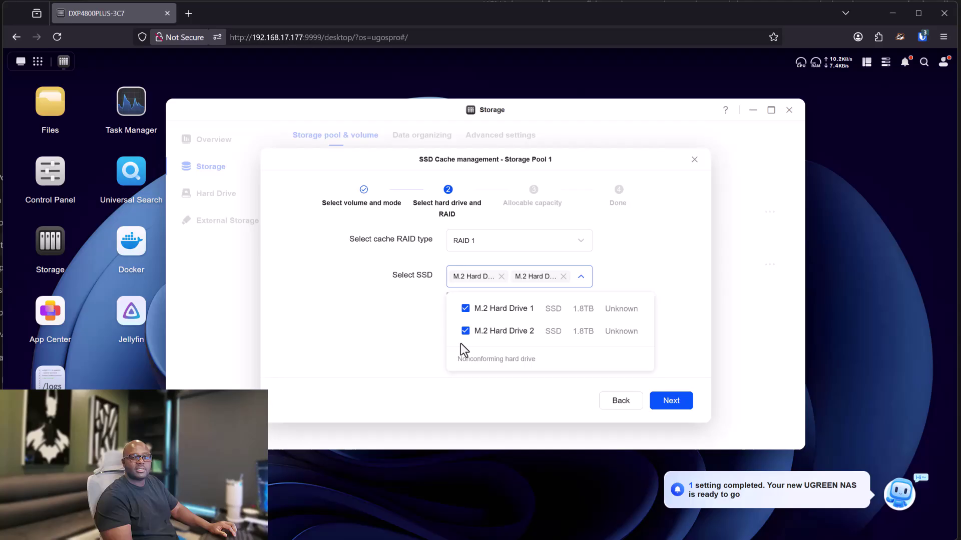
{"action": "left_click", "coordinate": [677, 402]}
{"action": "left_click", "coordinate": [676, 402]}
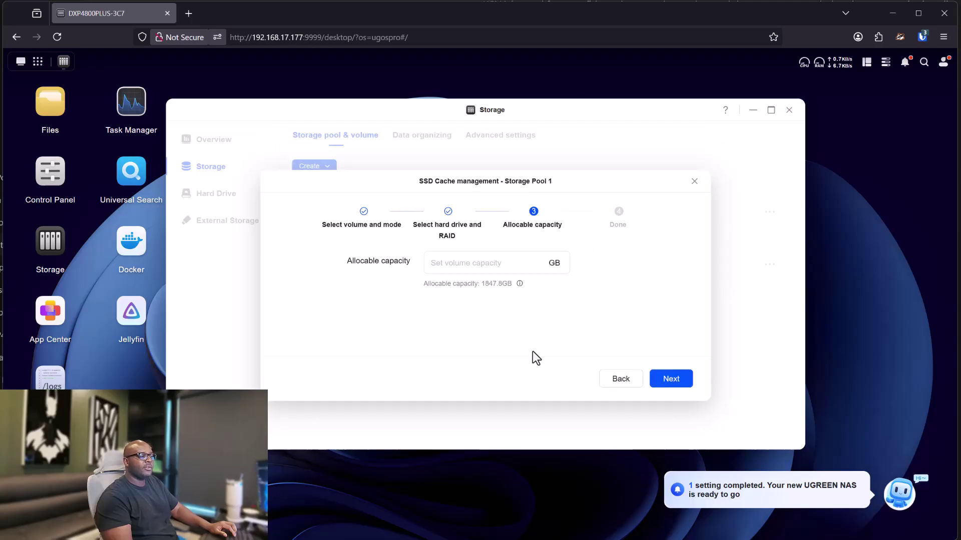
- Enter 1847.8 GB as the allocable cache capacity and continue to the summary
{"action": "left_click", "coordinate": [492, 262]}
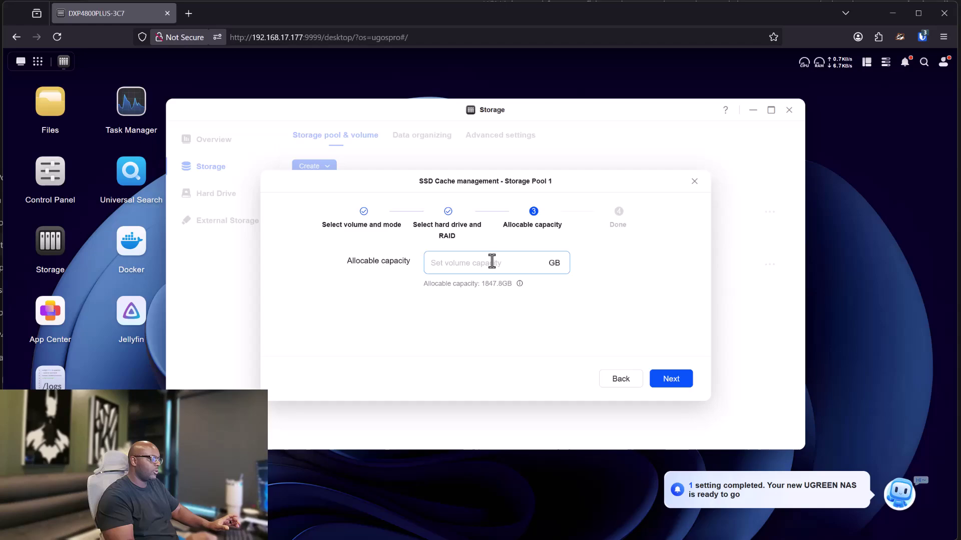
{"action": "type", "text": "18"}
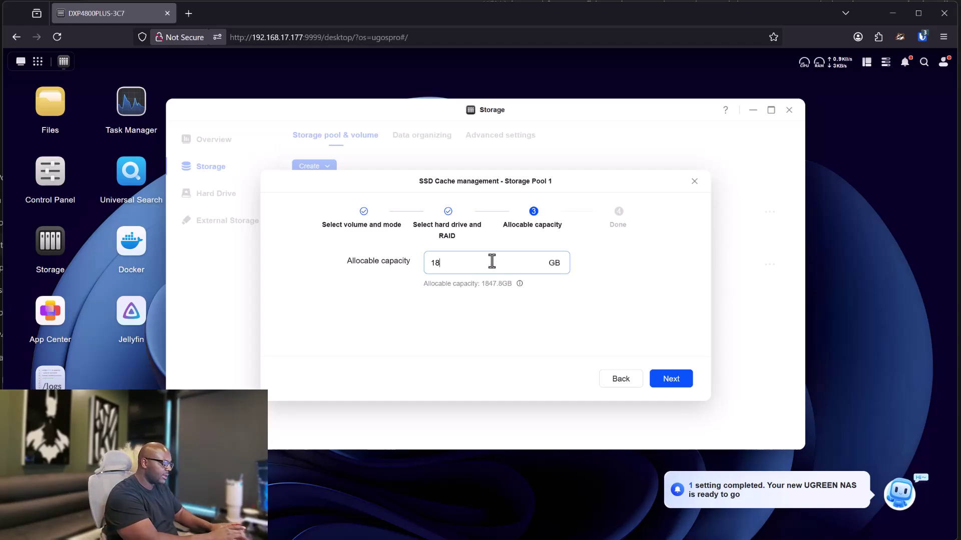
{"action": "type", "text": "47.8"}
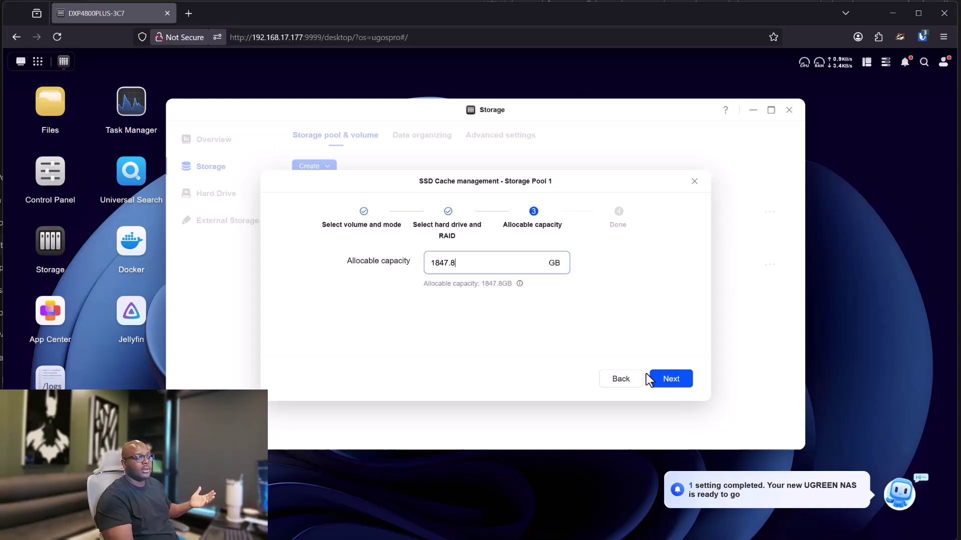
{"action": "left_click", "coordinate": [666, 379]}
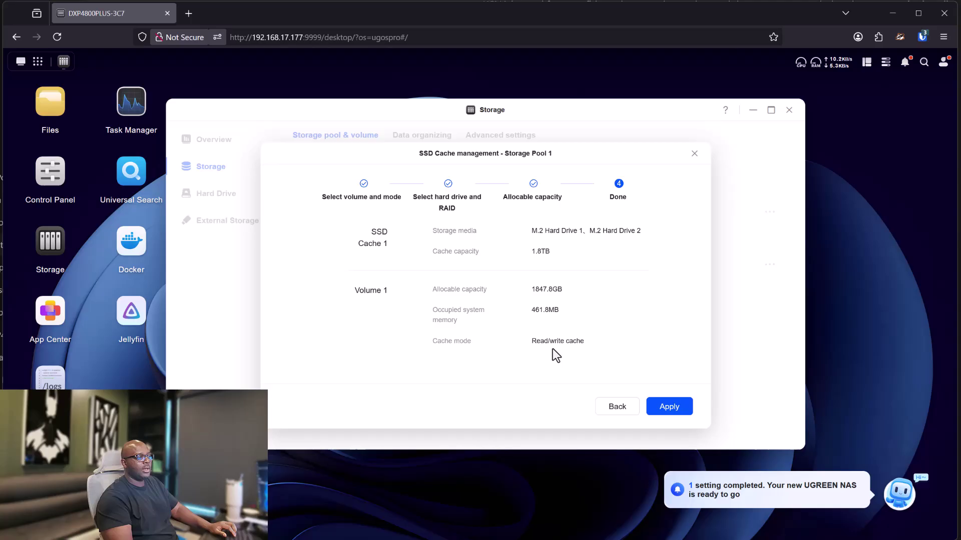
- Apply the read/write SSD cache settings from the Done summary
{"action": "left_click", "coordinate": [667, 409]}
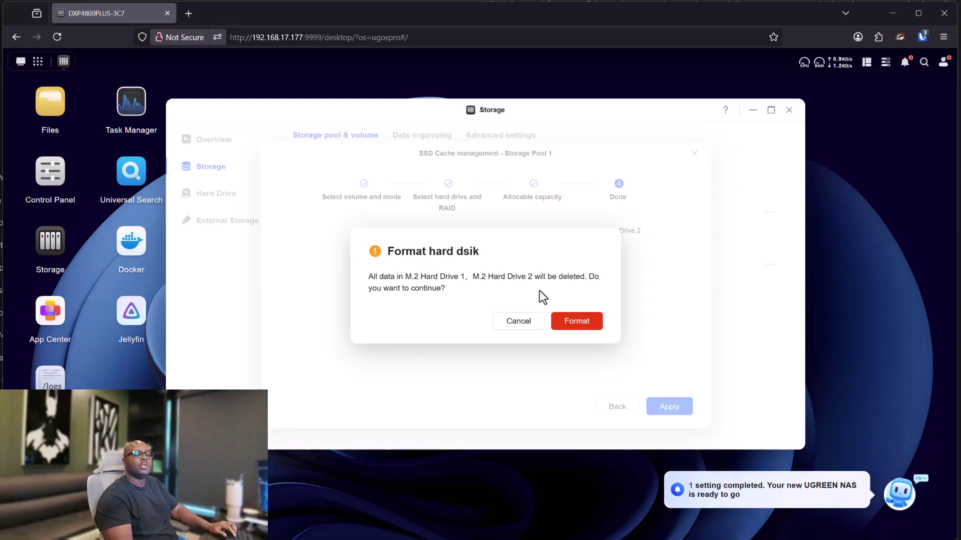
- Agree to format both M.2 drives and paste the NAS account password copied from Bitwarden
{"action": "left_click", "coordinate": [569, 325]}
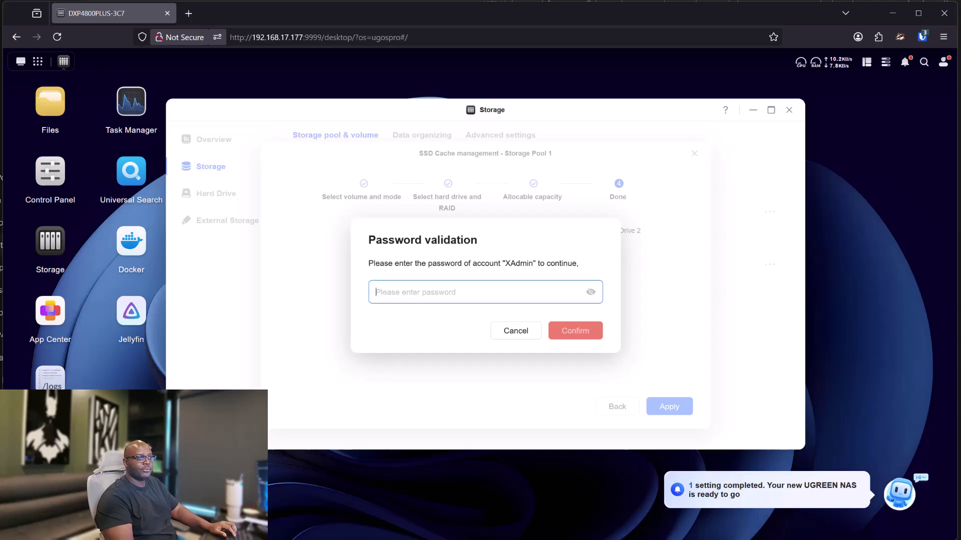
{"action": "left_click", "coordinate": [922, 37]}
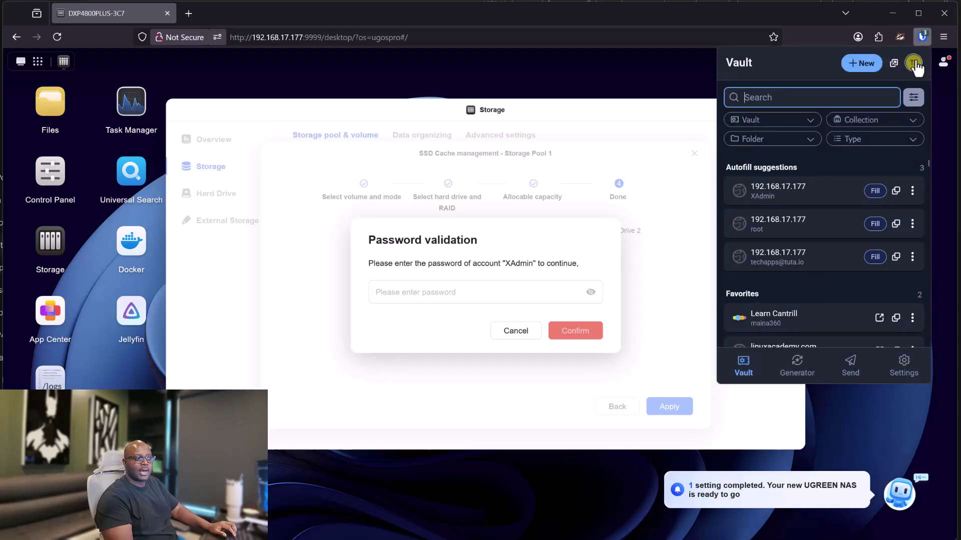
{"action": "left_click", "coordinate": [895, 191]}
{"action": "left_click", "coordinate": [858, 230]}
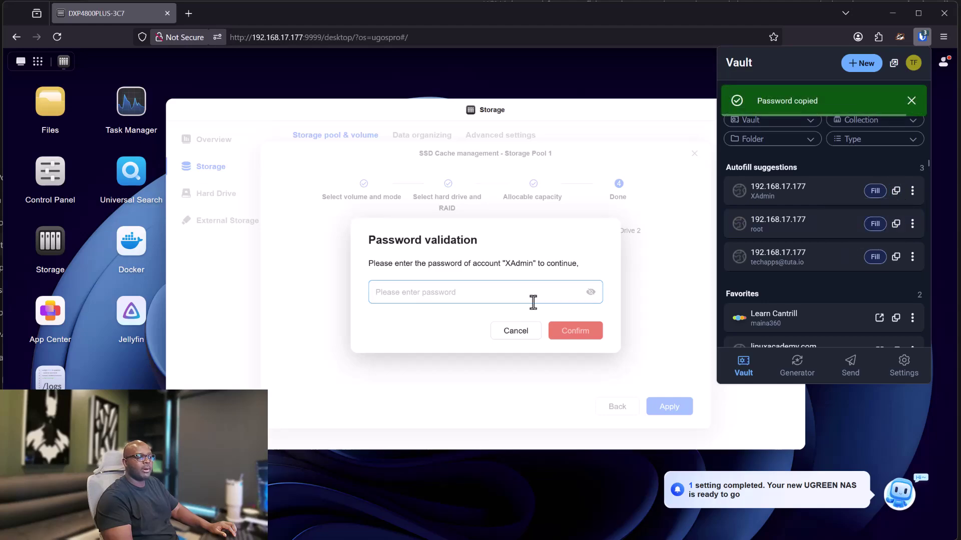
{"action": "left_click", "coordinate": [511, 294]}
{"action": "key", "text": "ctrl+v"}
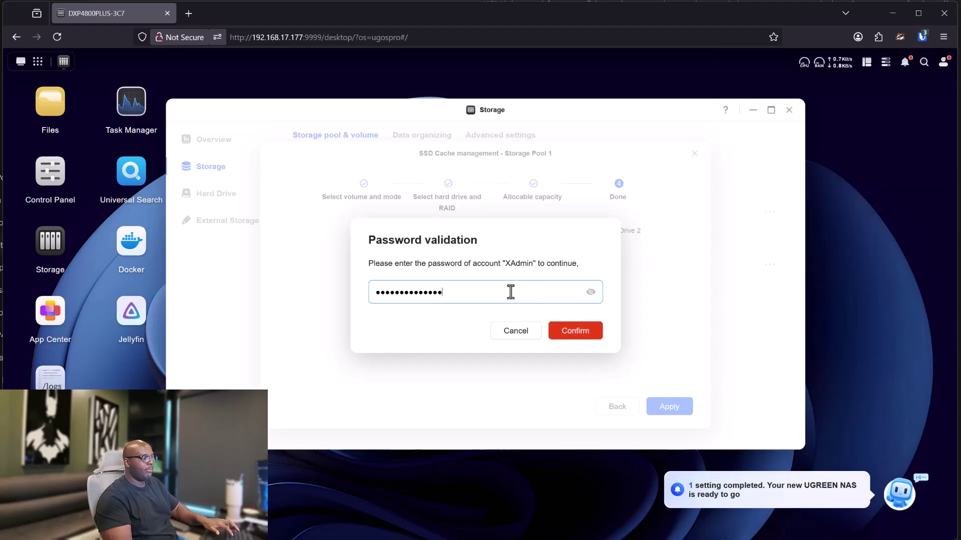
- Confirm the password, then reopen Storage Pool 1's SSD Cache management to view SSD Cache 1
{"action": "left_click", "coordinate": [587, 332]}
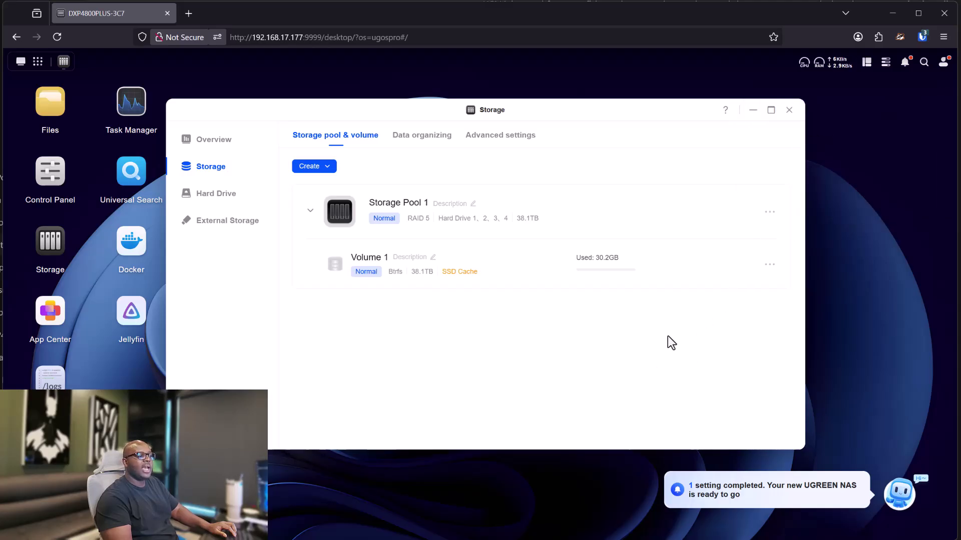
{"action": "left_click", "coordinate": [769, 212]}
{"action": "left_click", "coordinate": [725, 271]}
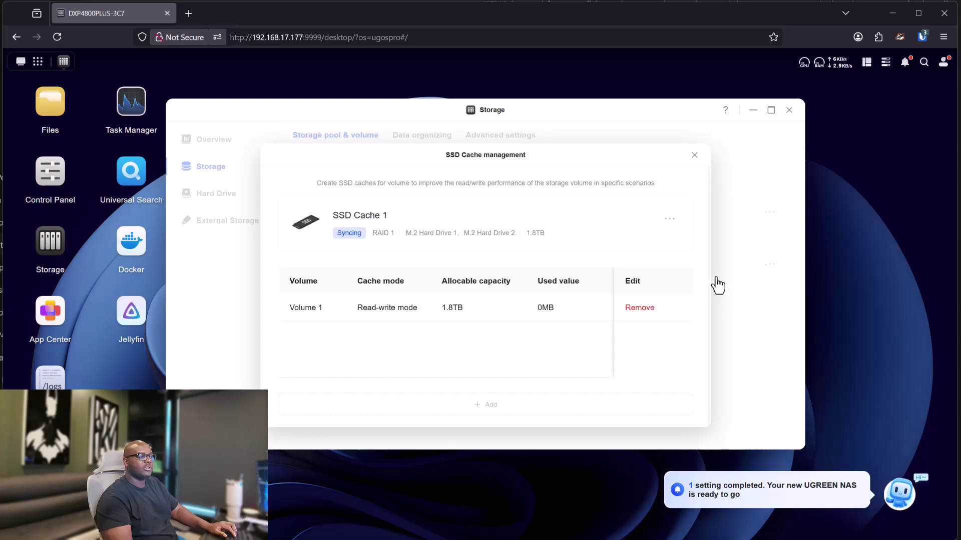